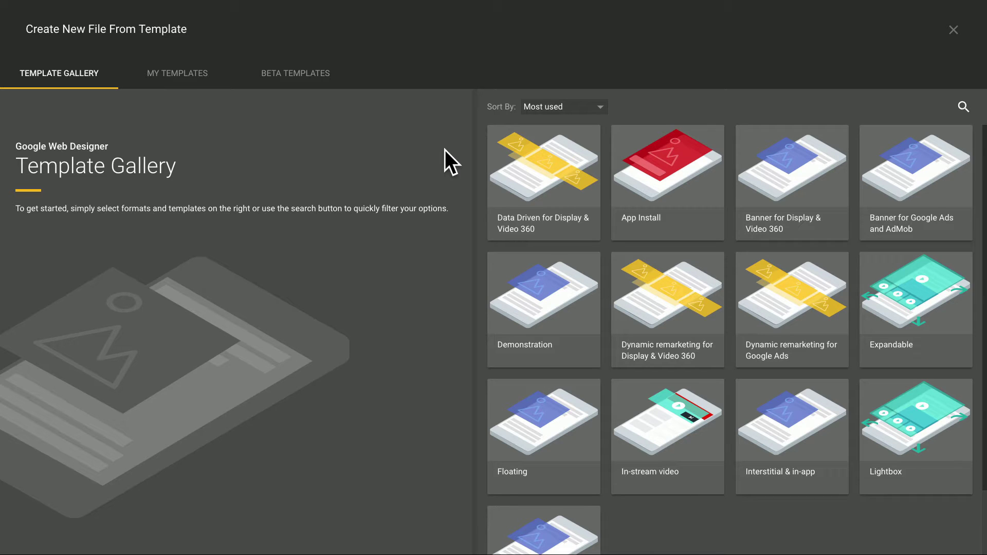
Create a Cue Cards ad named CueCardsDemo from the Data Driven for Display & Video 360 template.
click(584, 238)
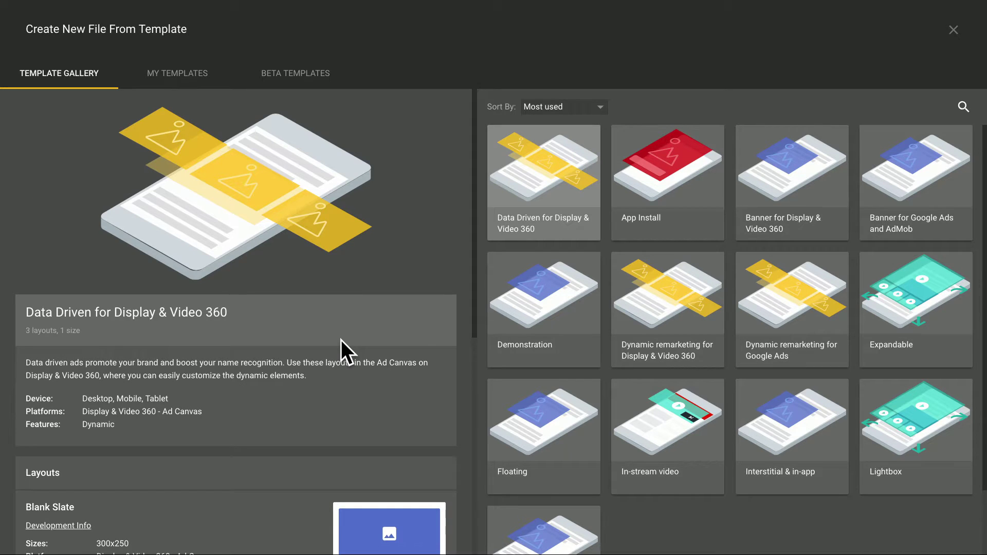
scroll(341, 339, down, 1)
scroll(342, 340, down, 1)
scroll(341, 341, down, 1)
scroll(341, 340, down, 1)
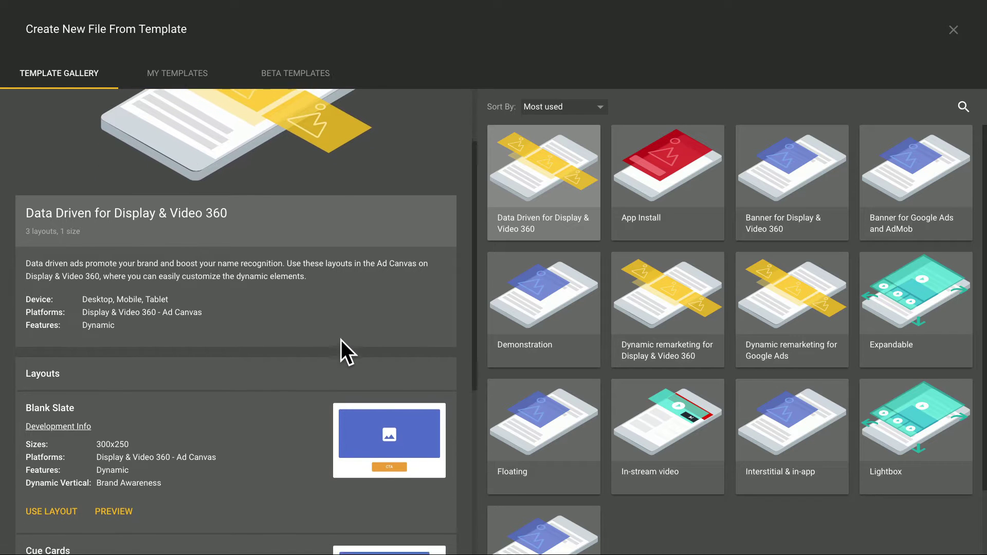
scroll(341, 340, down, 1)
scroll(341, 341, down, 1)
scroll(341, 340, down, 1)
scroll(340, 340, down, 1)
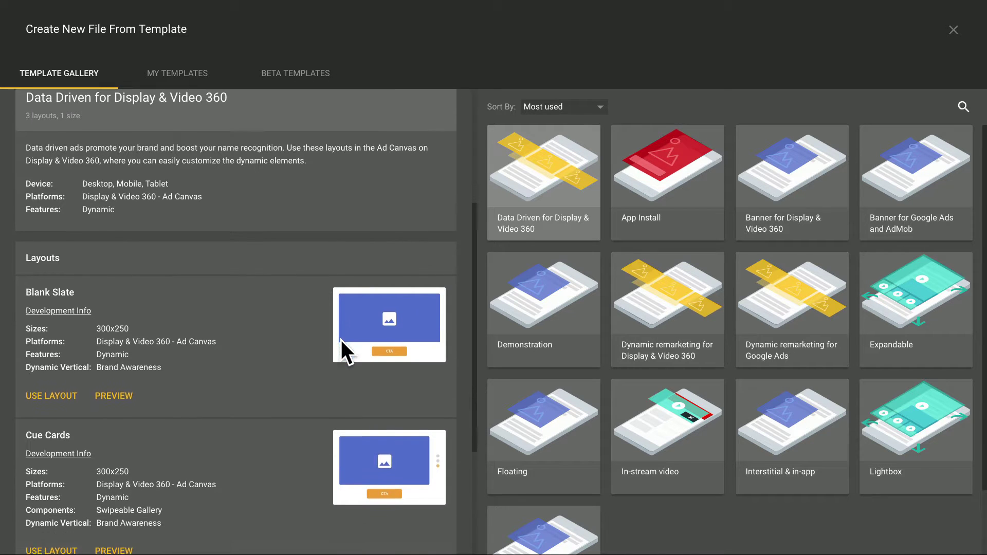
scroll(341, 340, down, 1)
scroll(340, 340, down, 1)
scroll(341, 340, down, 1)
scroll(341, 340, down, 1)
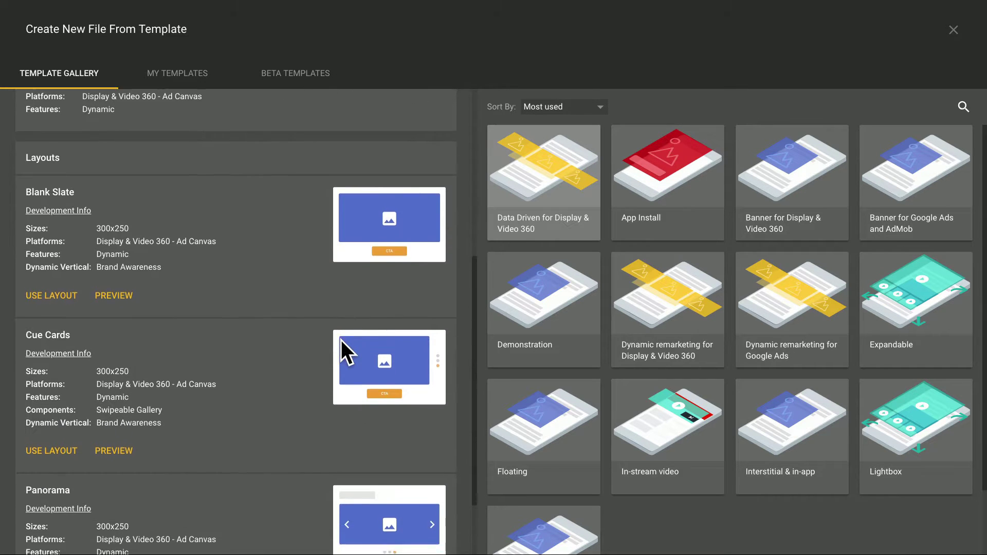
scroll(341, 340, down, 1)
scroll(341, 352, down, 1)
scroll(341, 351, down, 1)
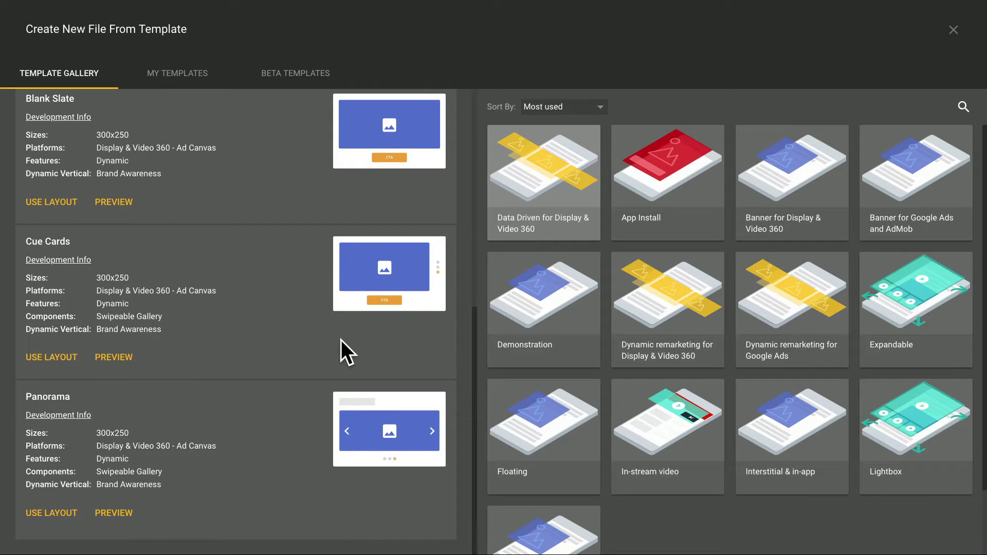
click(49, 360)
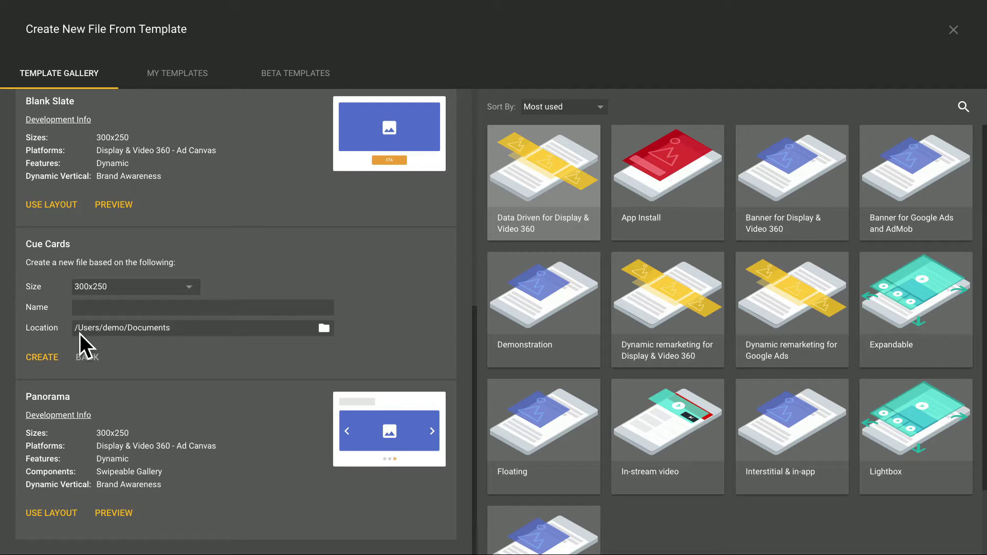
click(95, 308)
text(CueCardsDemo)
click(46, 357)
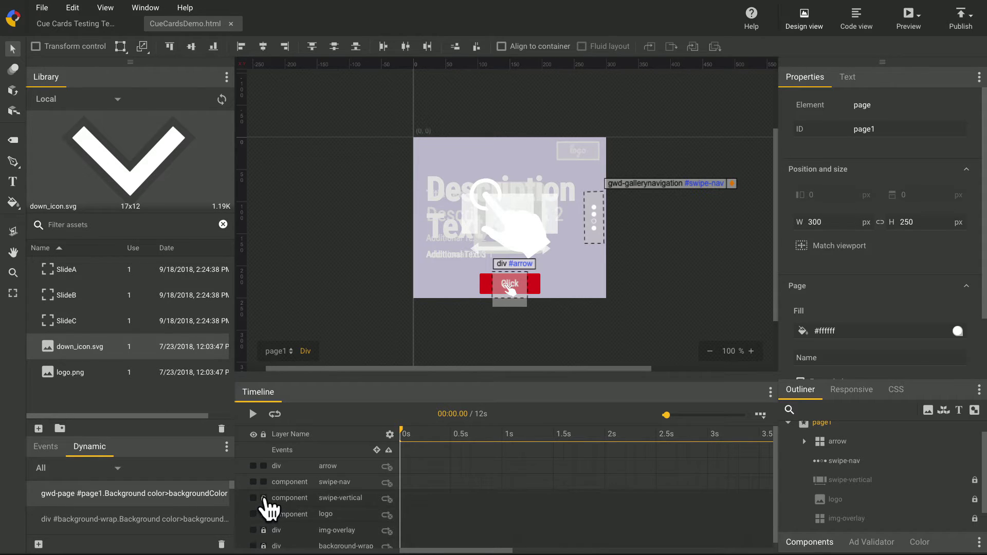
Unlock the swipe-vertical gallery and select it to view its Swipeable Gallery settings.
click(265, 498)
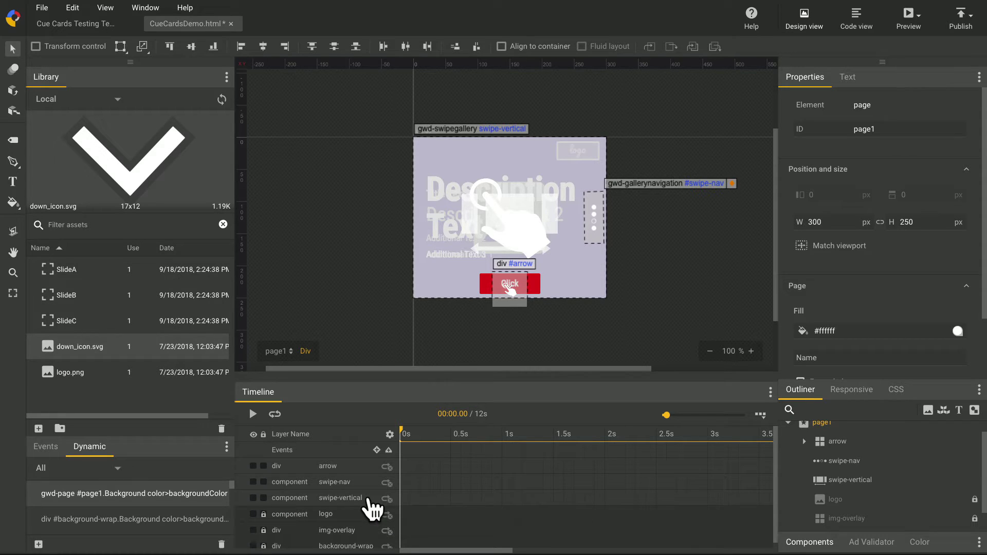
click(370, 501)
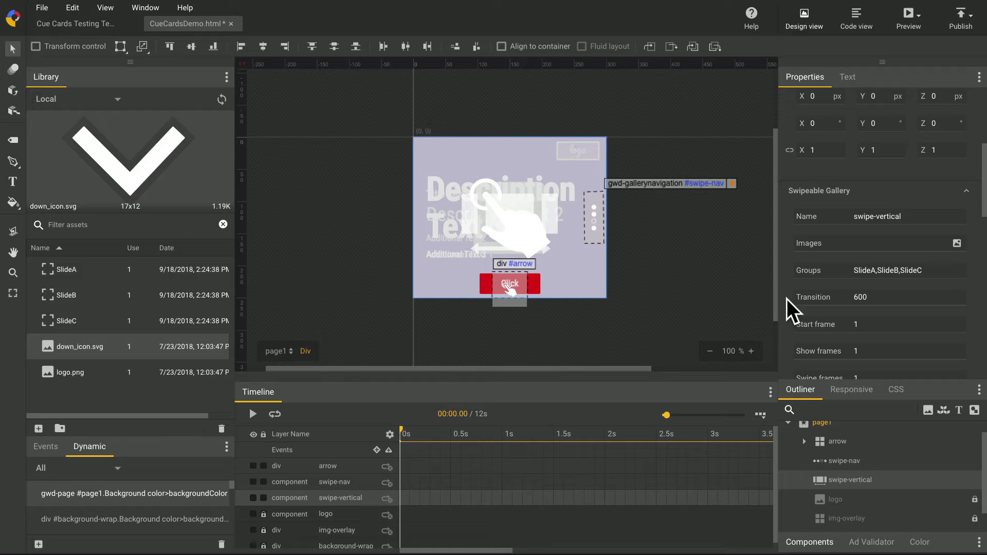
scroll(861, 177, up, 3)
scroll(864, 177, up, 1)
scroll(865, 178, up, 1)
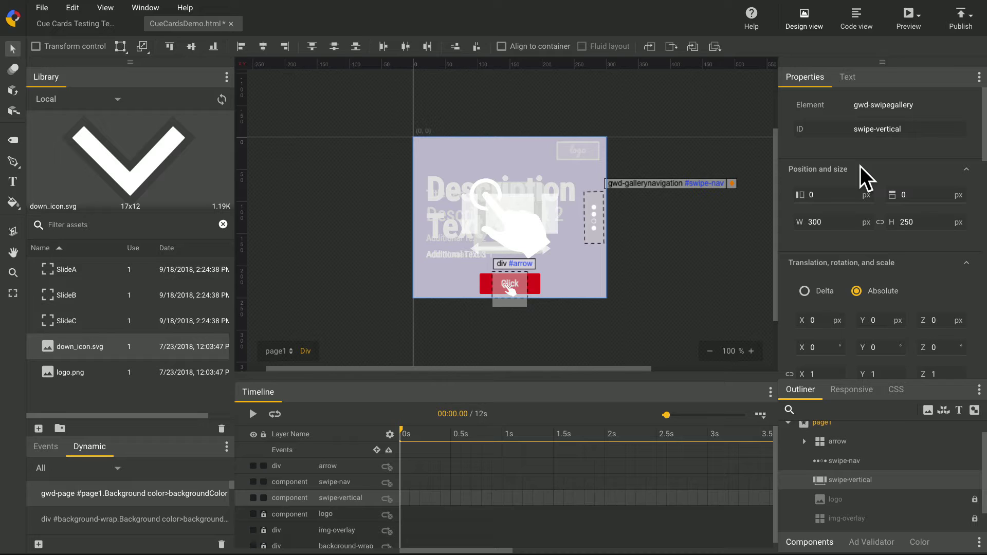
scroll(863, 178, down, 1)
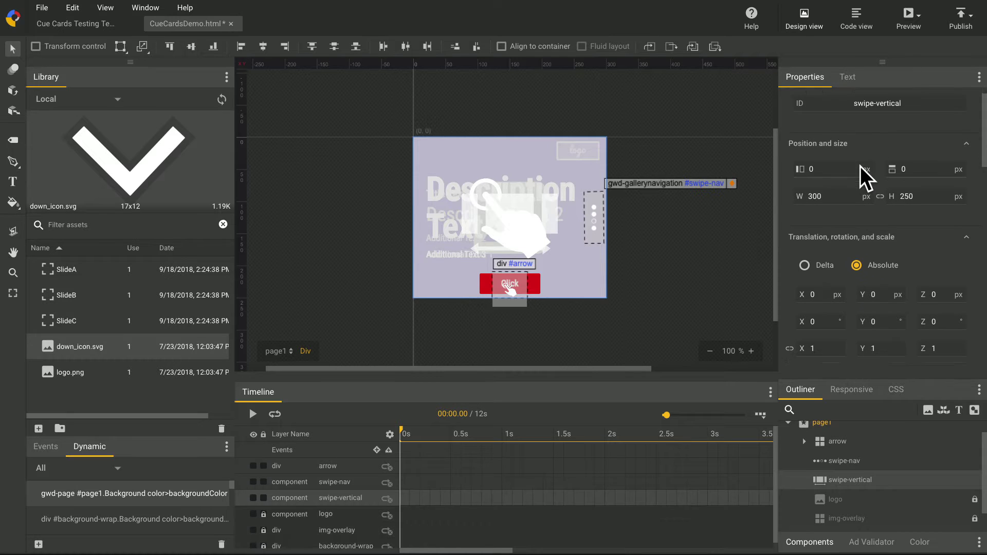
scroll(864, 177, down, 1)
scroll(863, 178, down, 1)
scroll(864, 178, down, 4)
scroll(864, 177, down, 1)
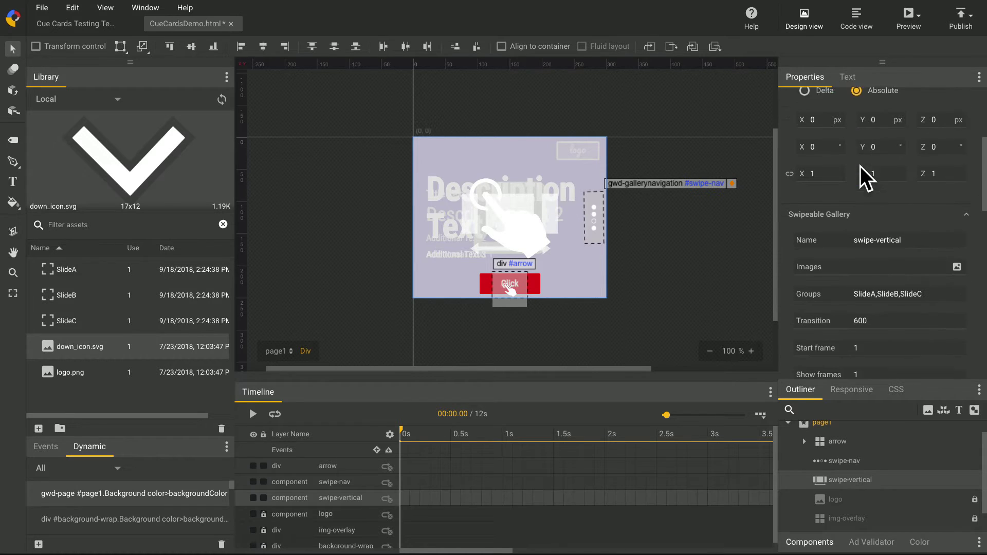
scroll(864, 178, down, 1)
scroll(863, 177, down, 1)
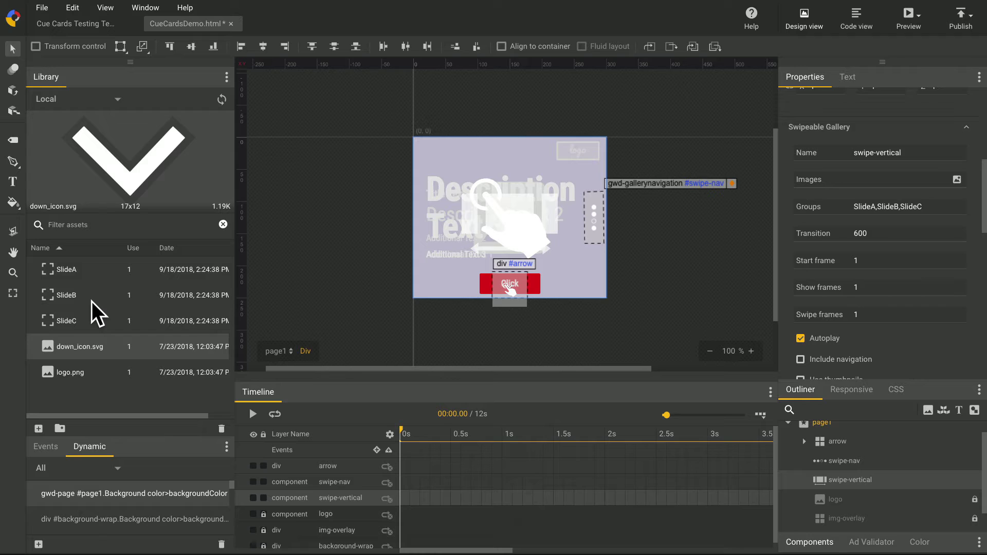
Edit the SlideA group and expand wrap-SlideA and txt-wrap-SlideA in the Outliner.
right_click(76, 272)
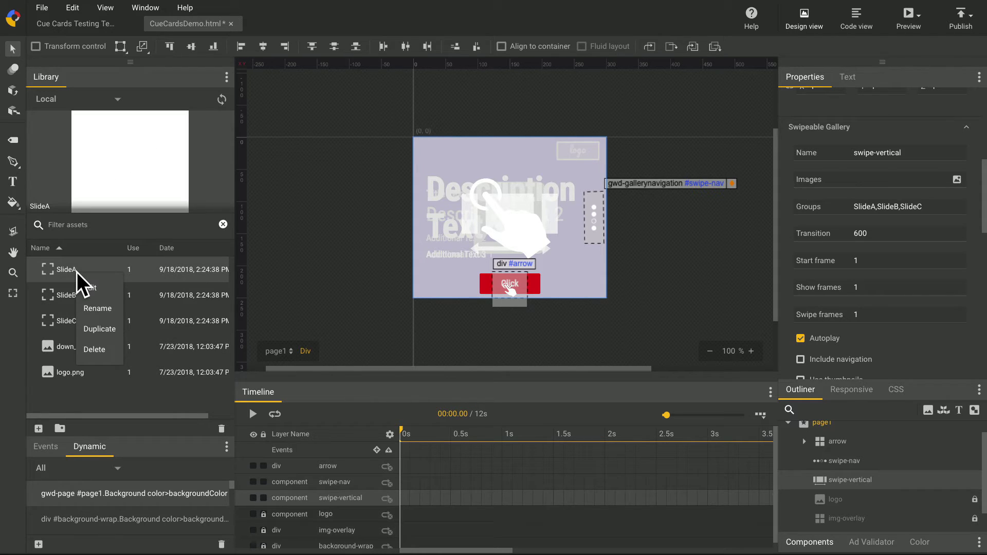
click(113, 289)
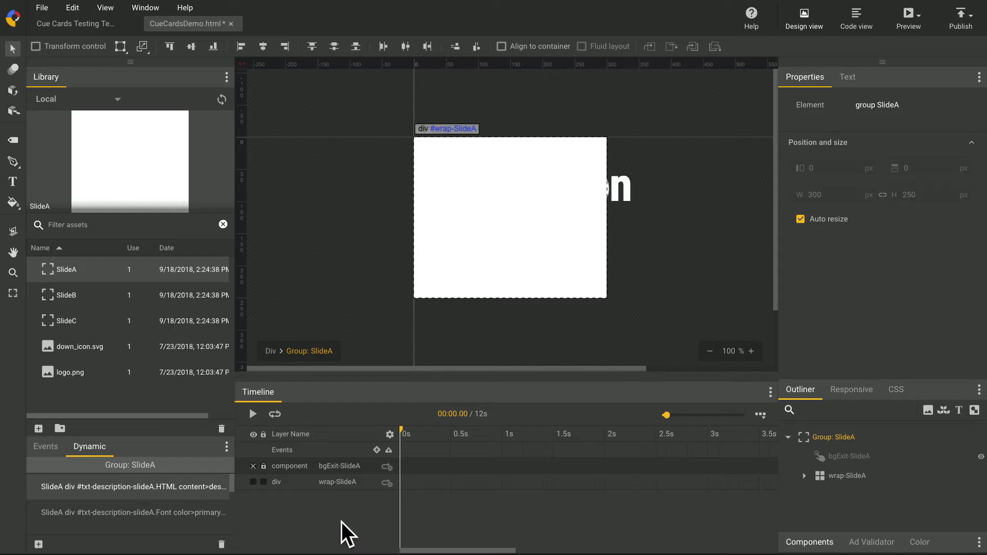
click(805, 476)
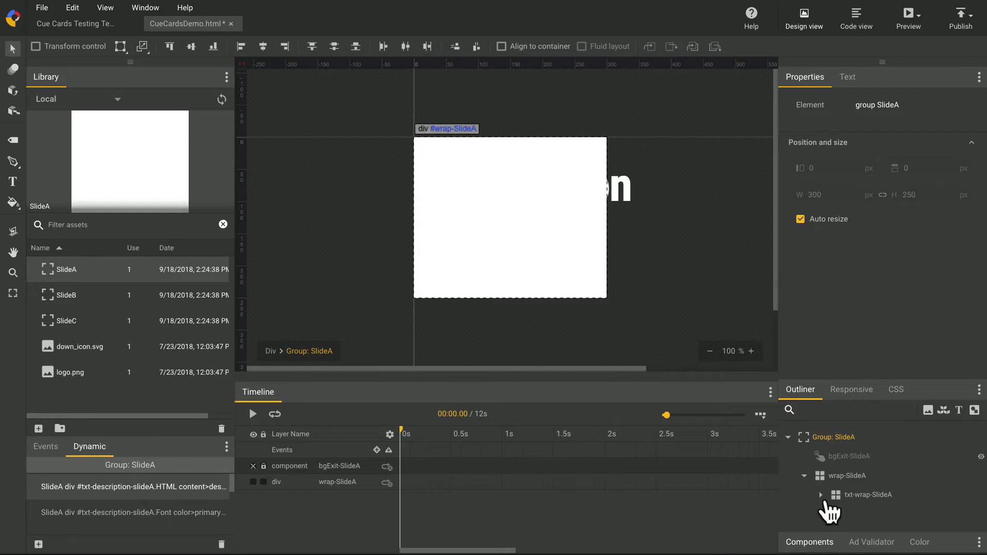
click(820, 494)
scroll(884, 468, down, 1)
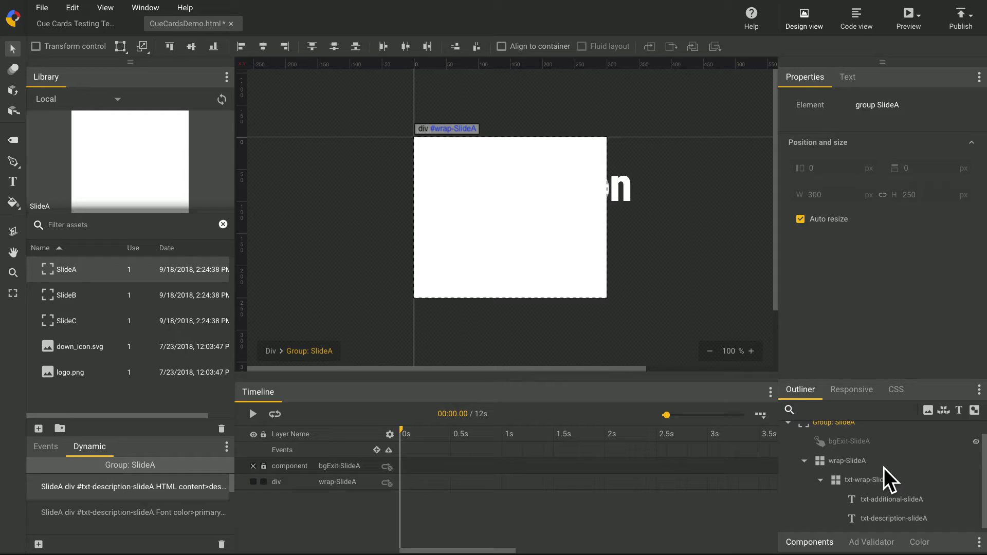
Select txt-wrap-SlideA, txt-additional-slideA and txt-description-slideA to inspect their properties.
click(880, 478)
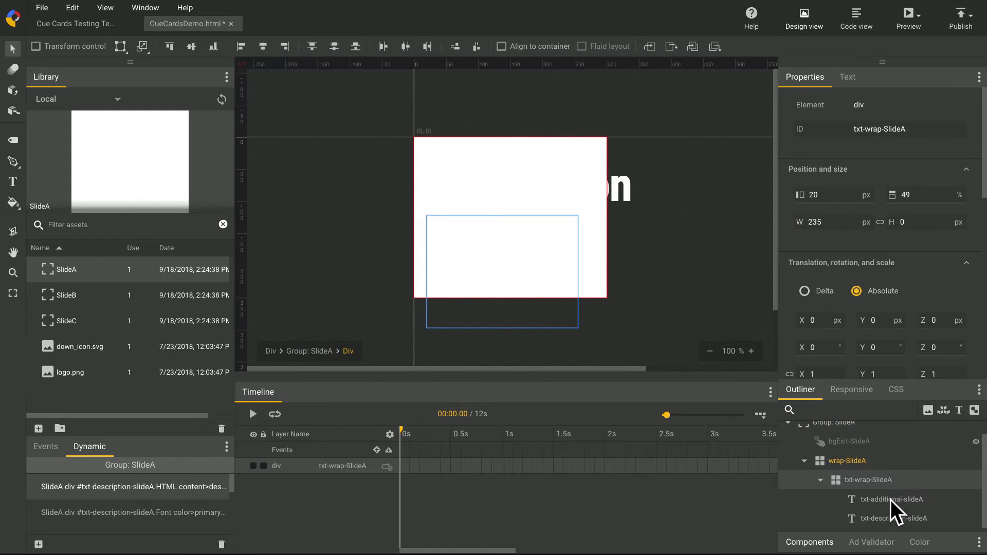
click(891, 501)
click(891, 516)
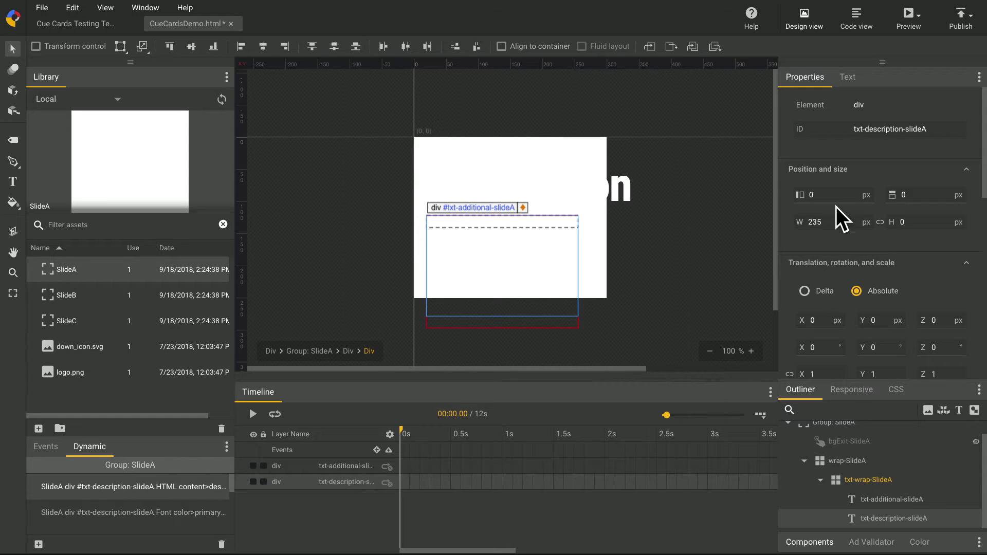
Make the SlideA description shrink to fit with an 18 px minimum, then exit to the page.
click(852, 76)
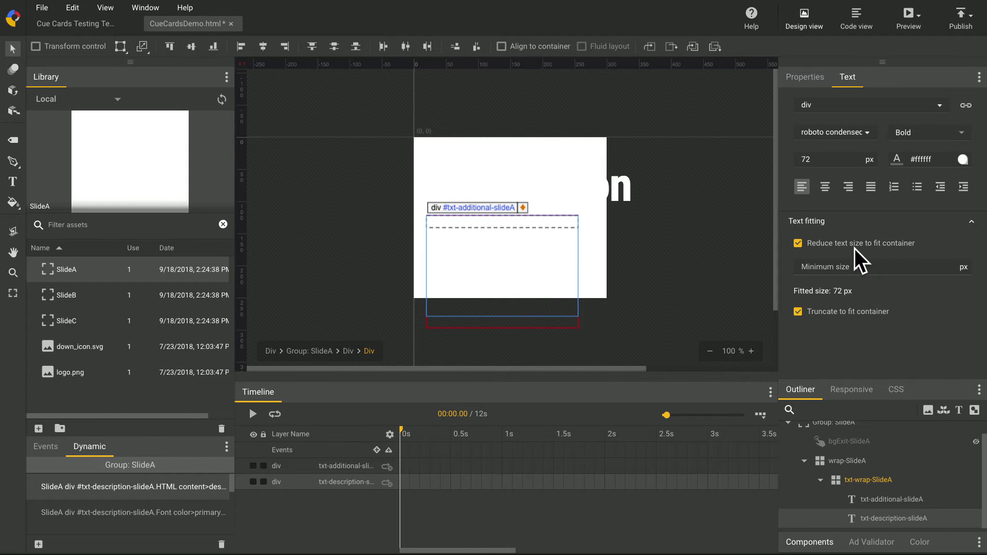
text(18)
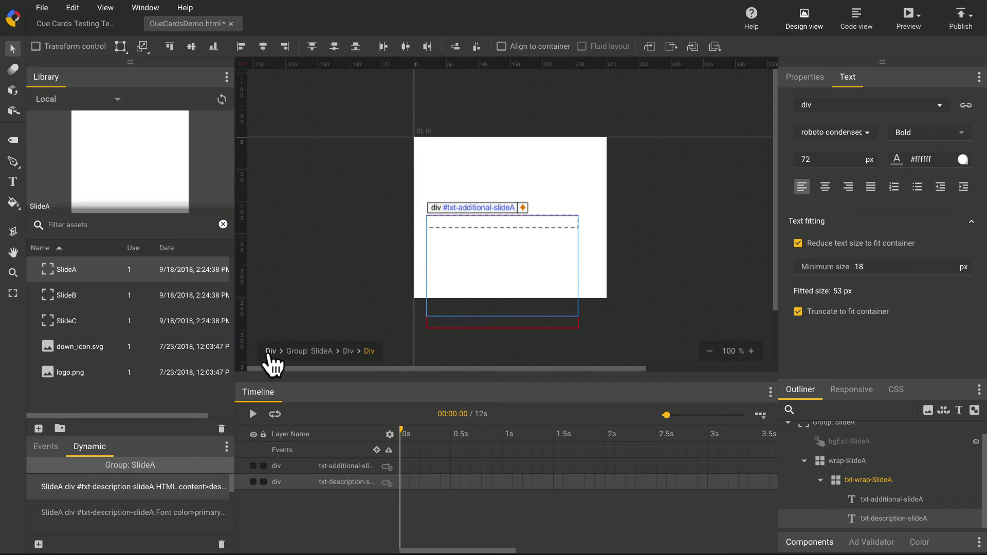
click(270, 353)
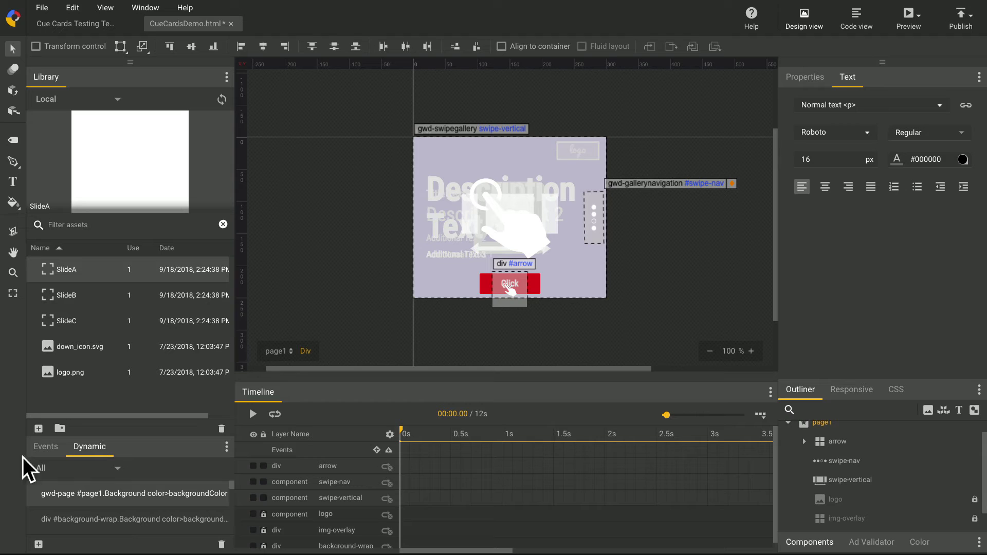
Review the ad's event handlers in an enlarged Events panel.
click(45, 447)
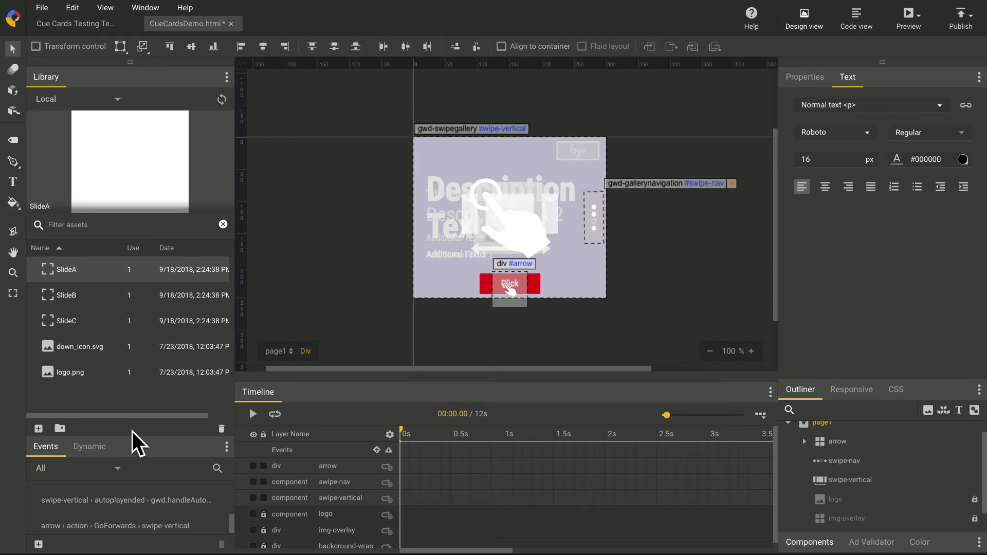
drag(147, 431, 148, 301)
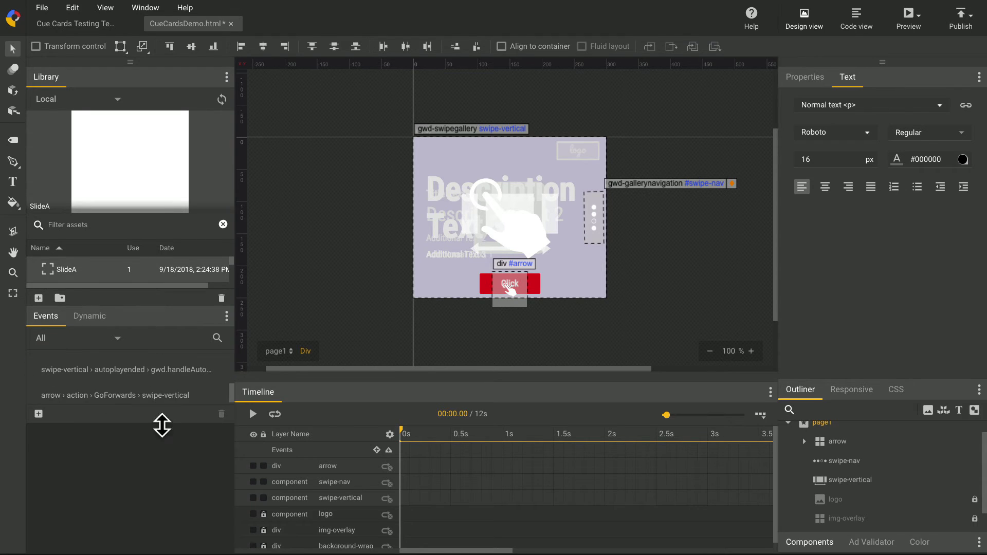
drag(161, 423, 175, 543)
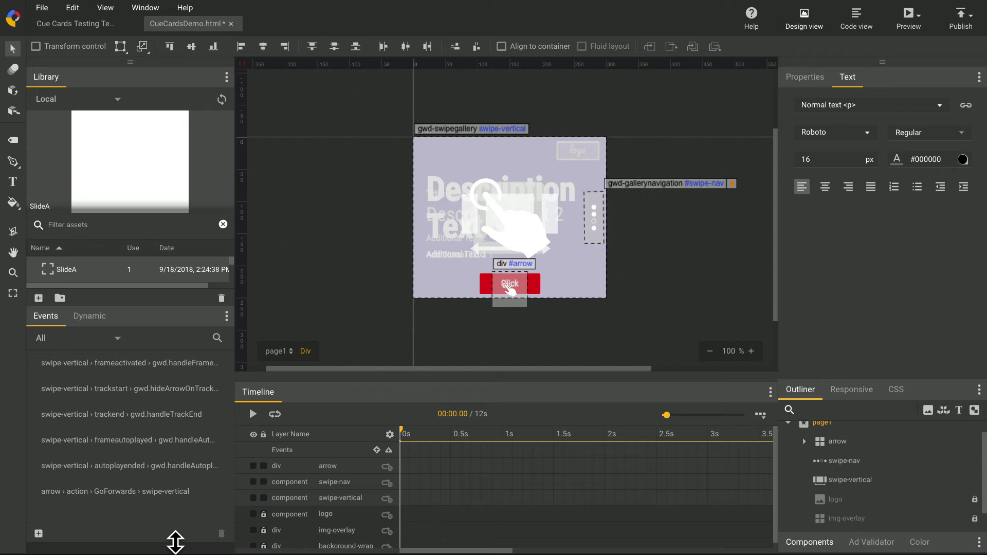
Expand the Dynamic bindings list and open the full bindings editor via the image source binding.
click(93, 319)
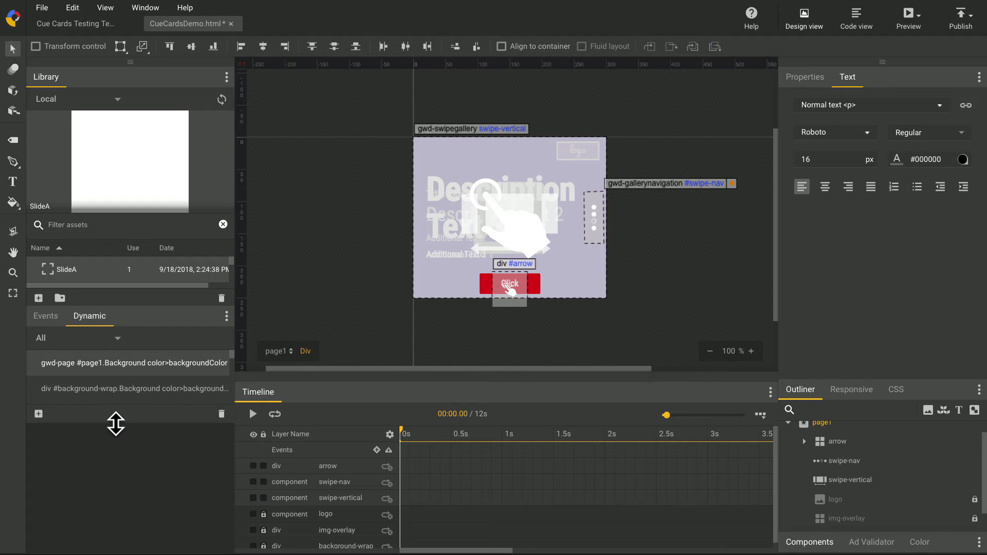
drag(115, 423, 121, 542)
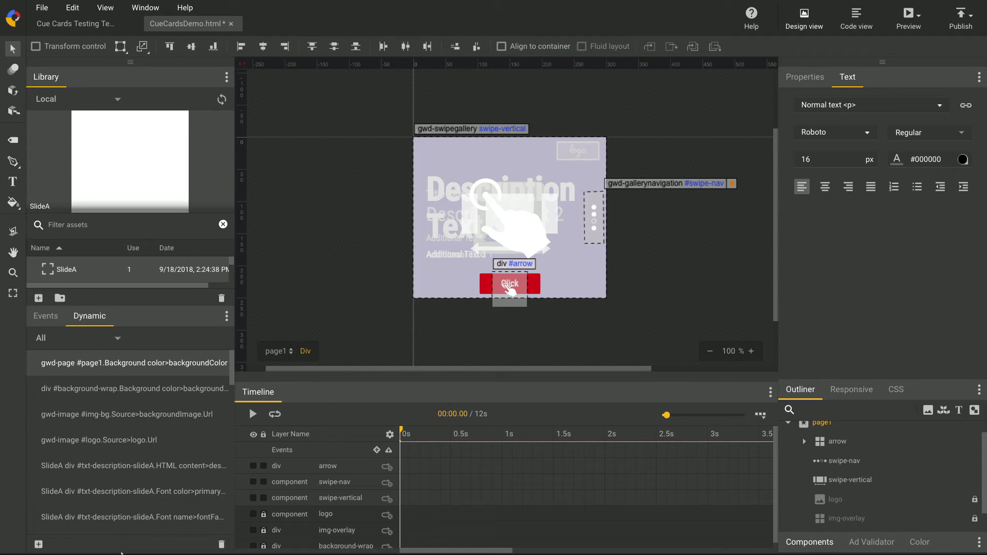
click(146, 411)
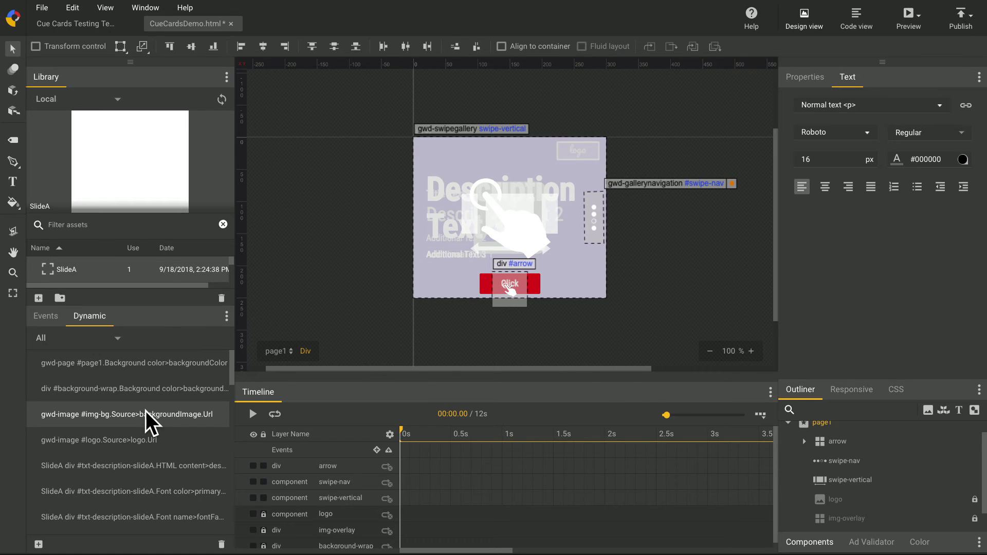
double_click(146, 411)
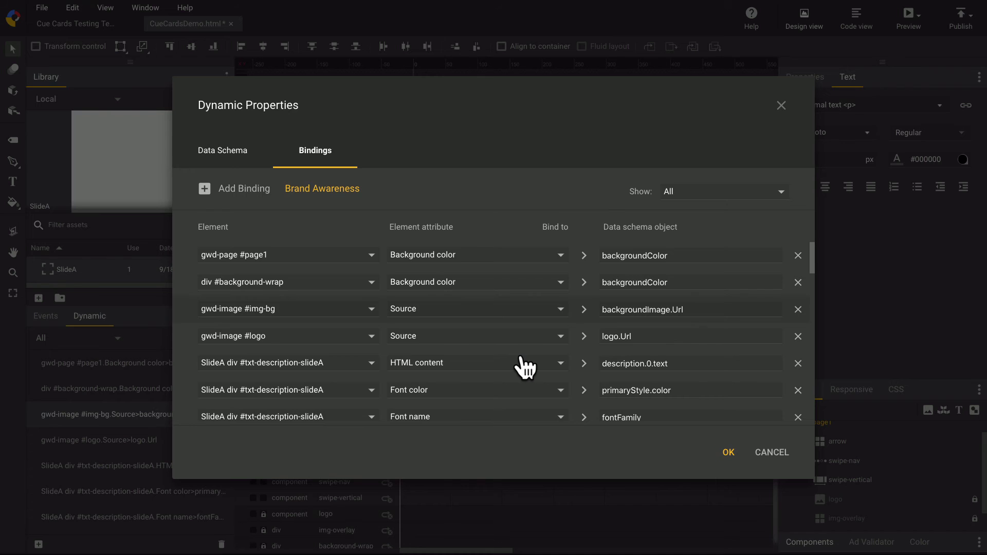
scroll(524, 368, down, 2)
scroll(524, 367, down, 2)
scroll(525, 368, down, 1)
scroll(524, 368, down, 2)
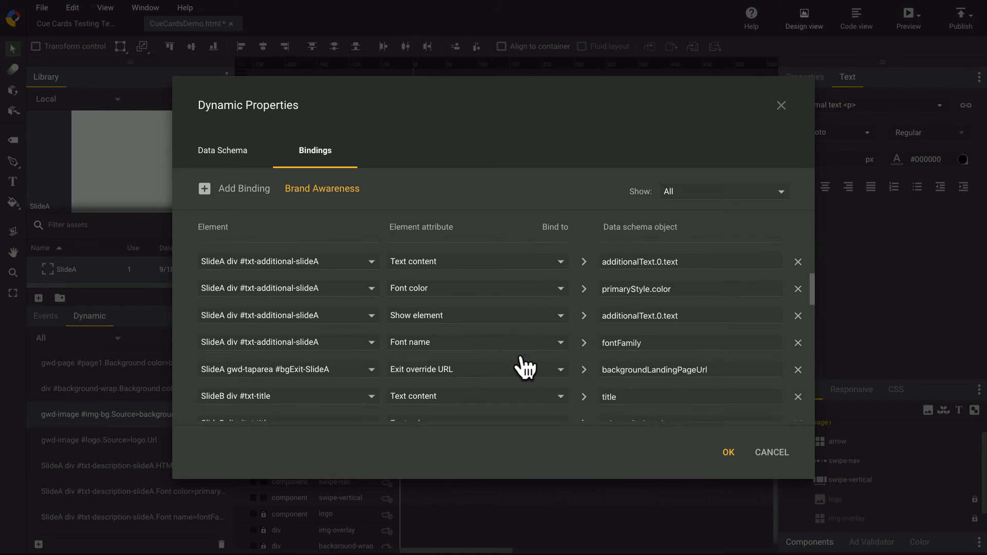
scroll(525, 368, down, 1)
scroll(524, 369, down, 1)
scroll(525, 368, down, 1)
scroll(524, 368, down, 1)
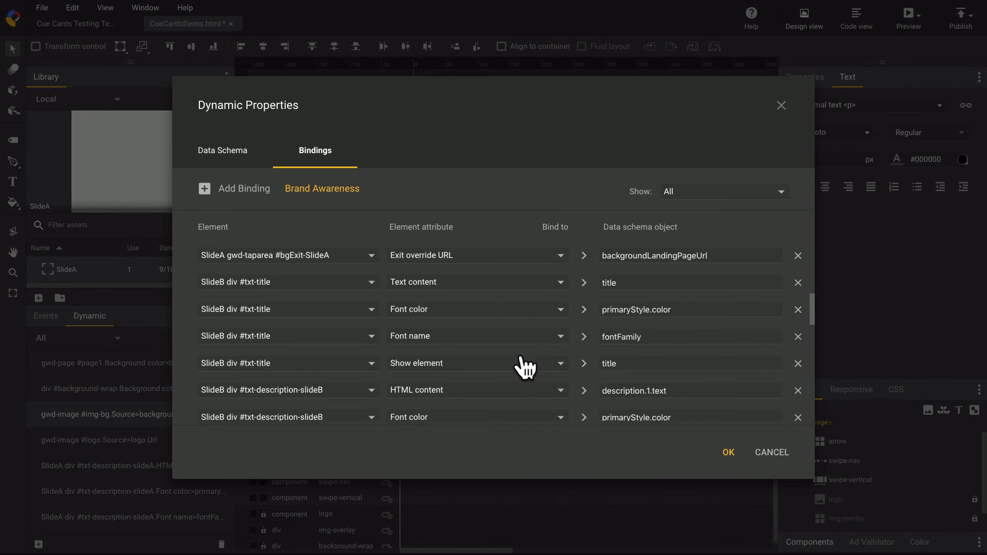
scroll(524, 368, down, 1)
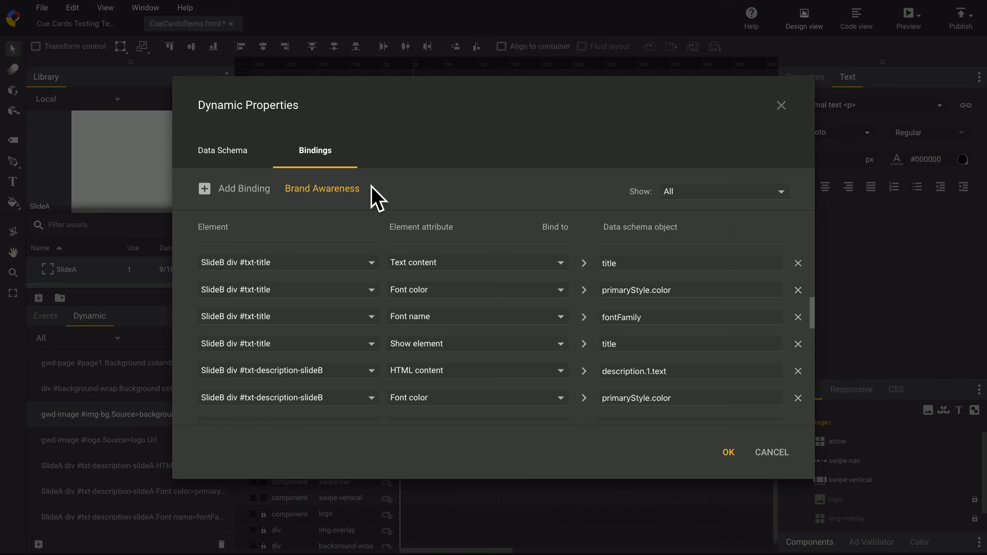
click(728, 454)
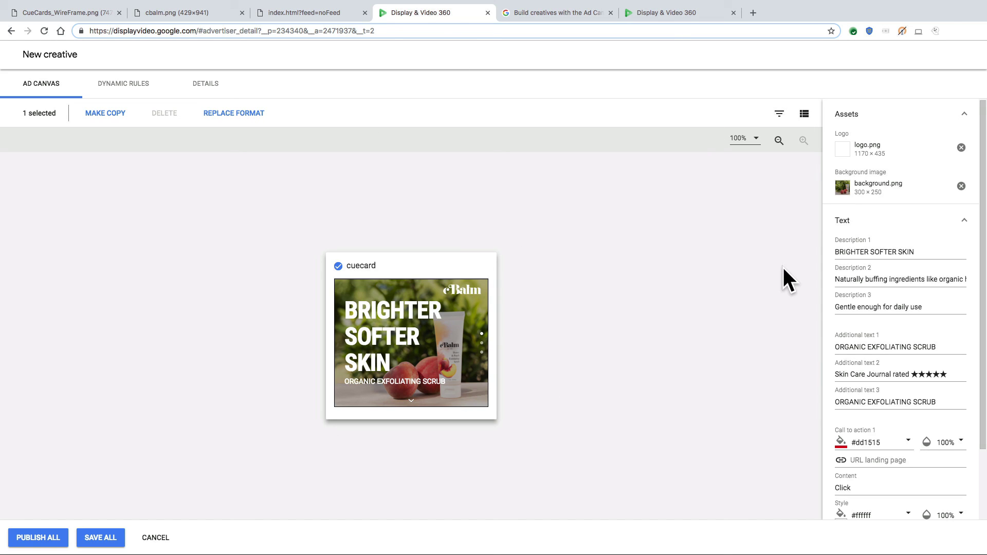
Append extra text to Description 1 and apply it so the headline shrinks to fit.
click(918, 251)
text(lkjasdflajsdflasdl;fj)
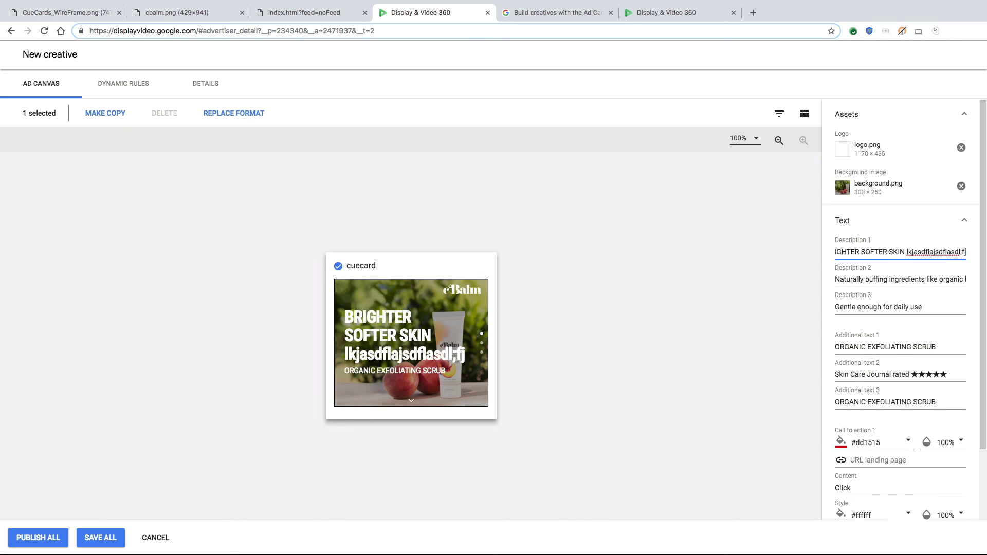
text(akfaklsdfa)
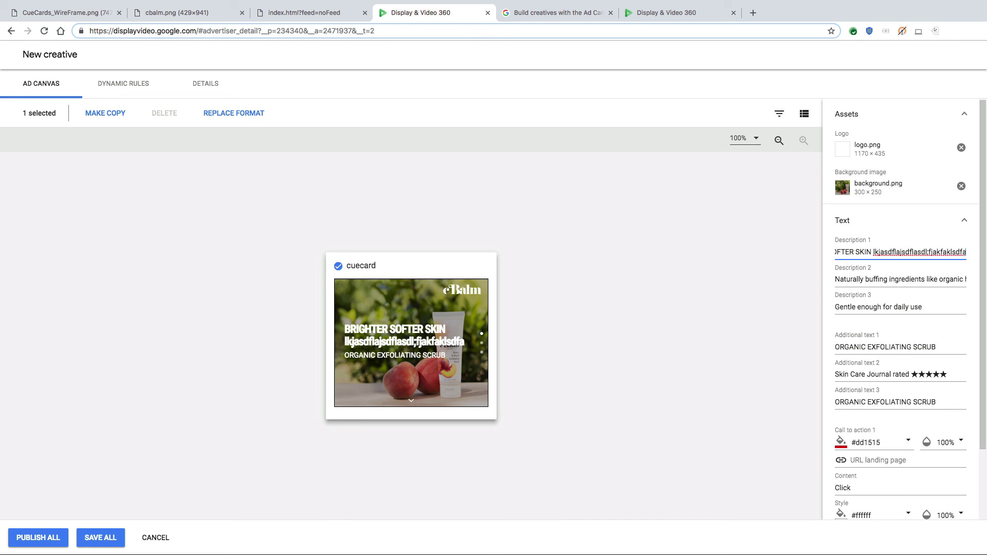
click(572, 324)
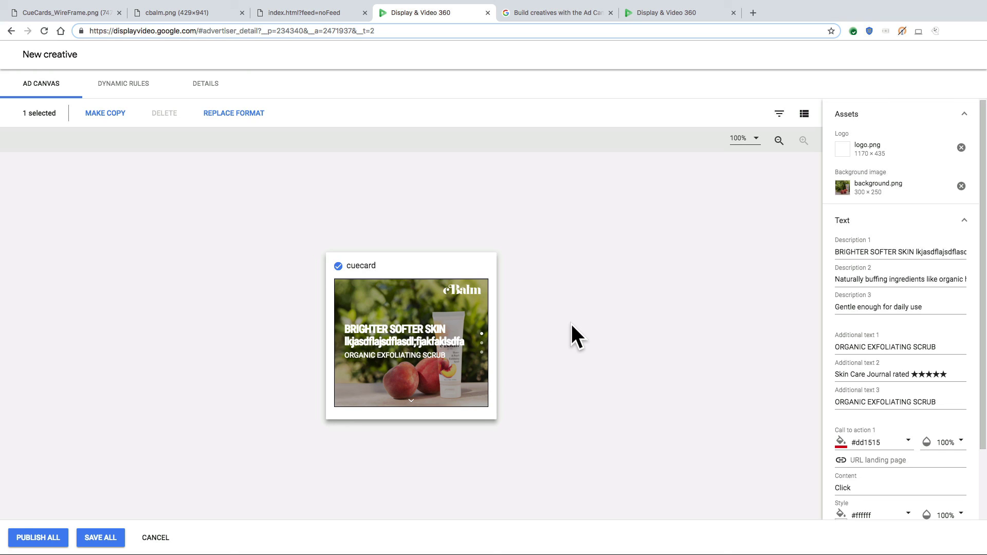